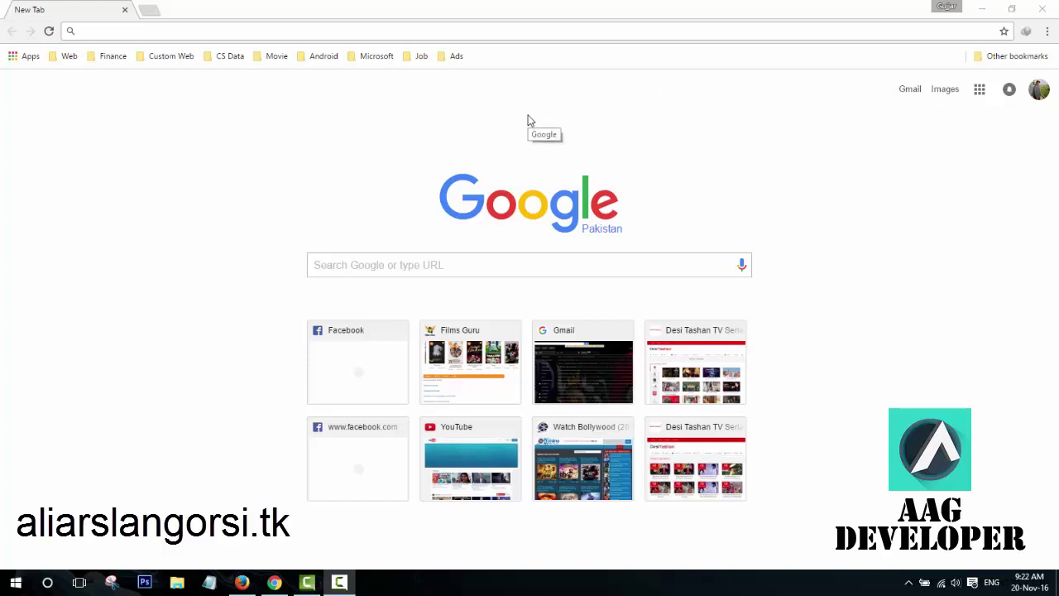
# - Open google.com and search for 'hello', landing on a go.mail.ru results page
pyautogui.click(360, 32)
pyautogui.write('h')
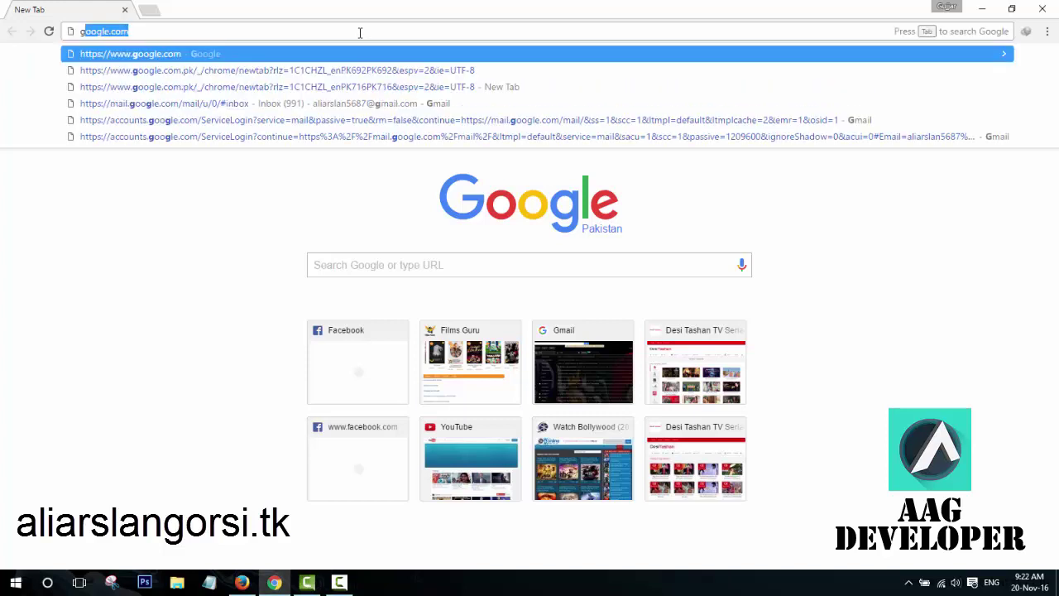
pyautogui.press('Return')
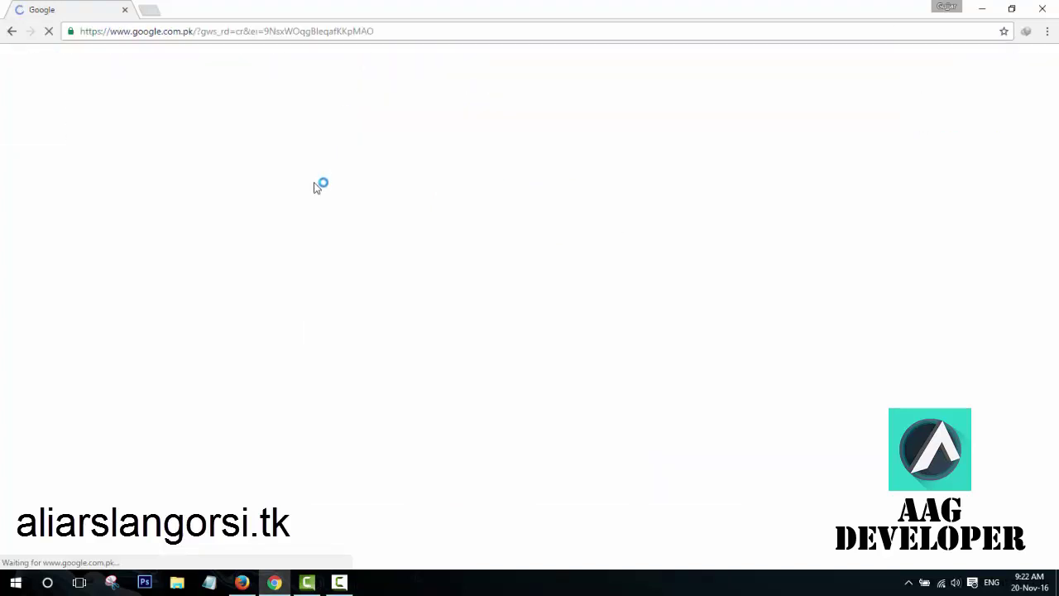
pyautogui.write('h')
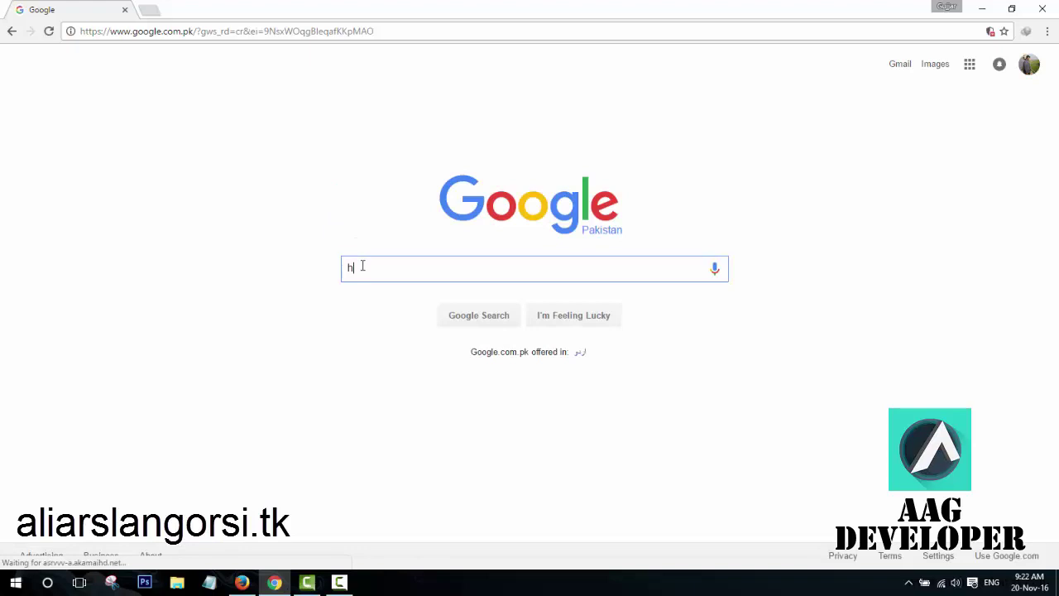
pyautogui.write('ello')
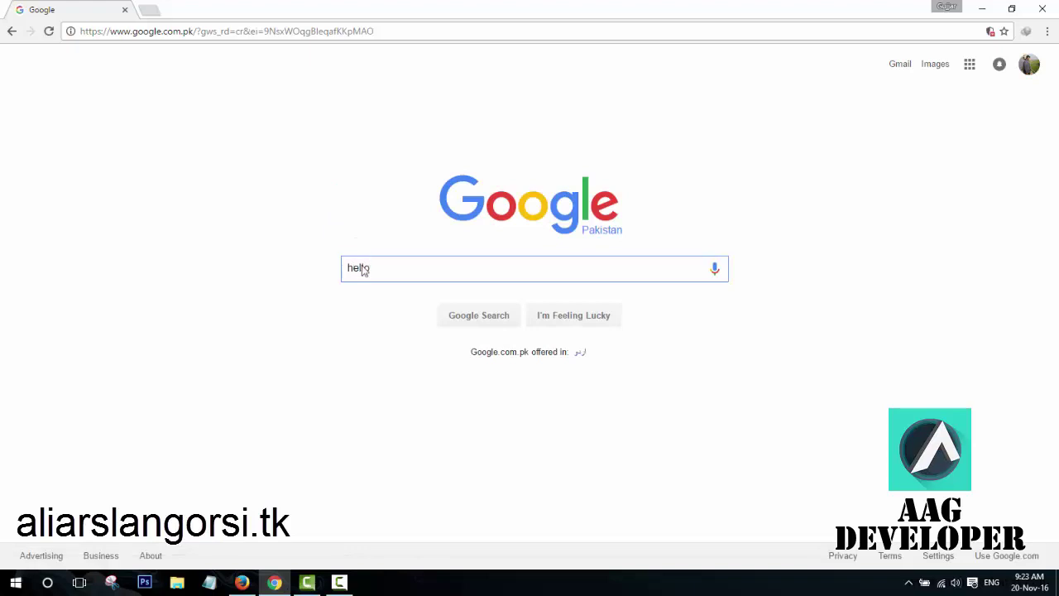
pyautogui.press('Return')
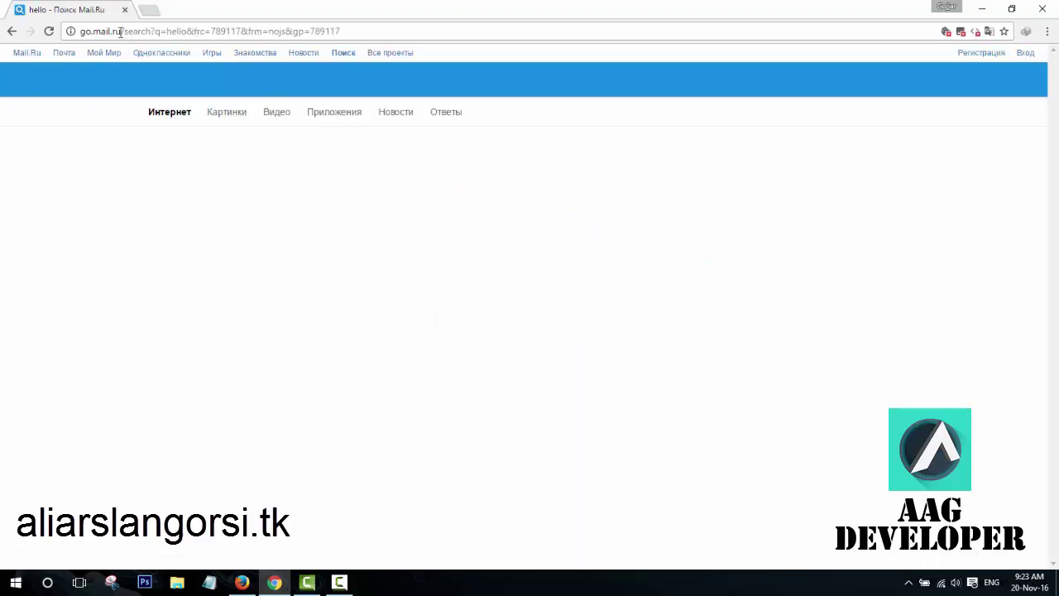
# - Highlight the go.mail.ru domain in the address bar, then minimize Chrome
pyautogui.moveTo(121, 31); pyautogui.dragTo(80, 33)
pyautogui.click(274, 582)
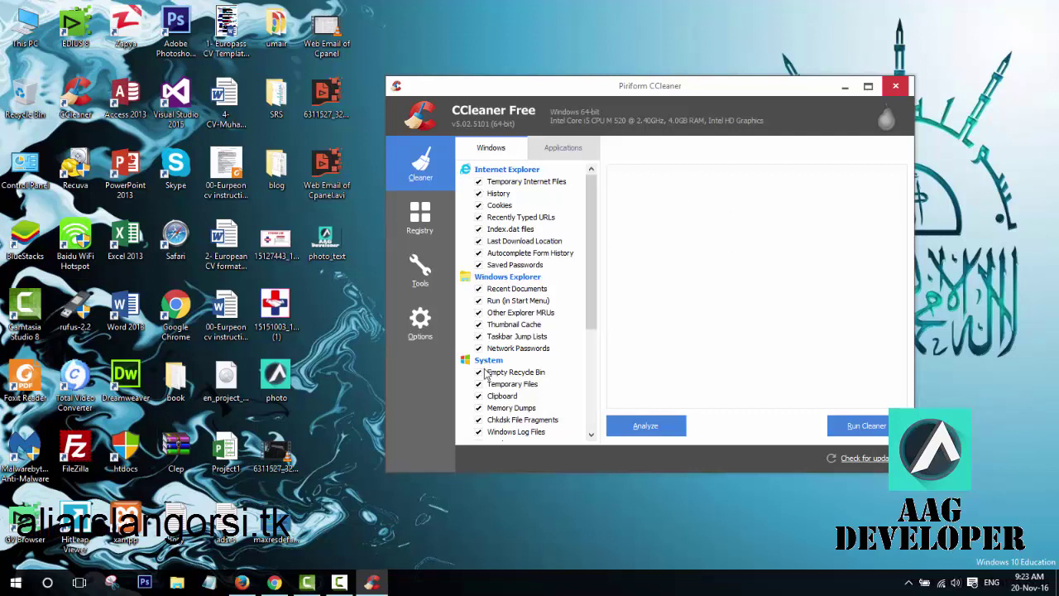
# - Analyse cleanable files while keeping Firefox and Chrome open
pyautogui.click(636, 436)
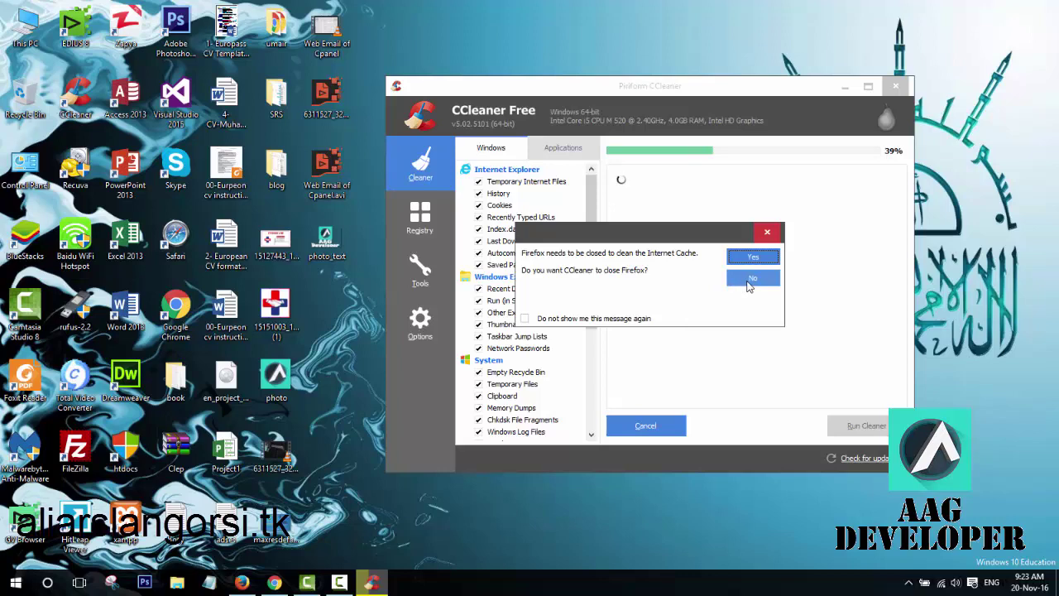
pyautogui.click(748, 282)
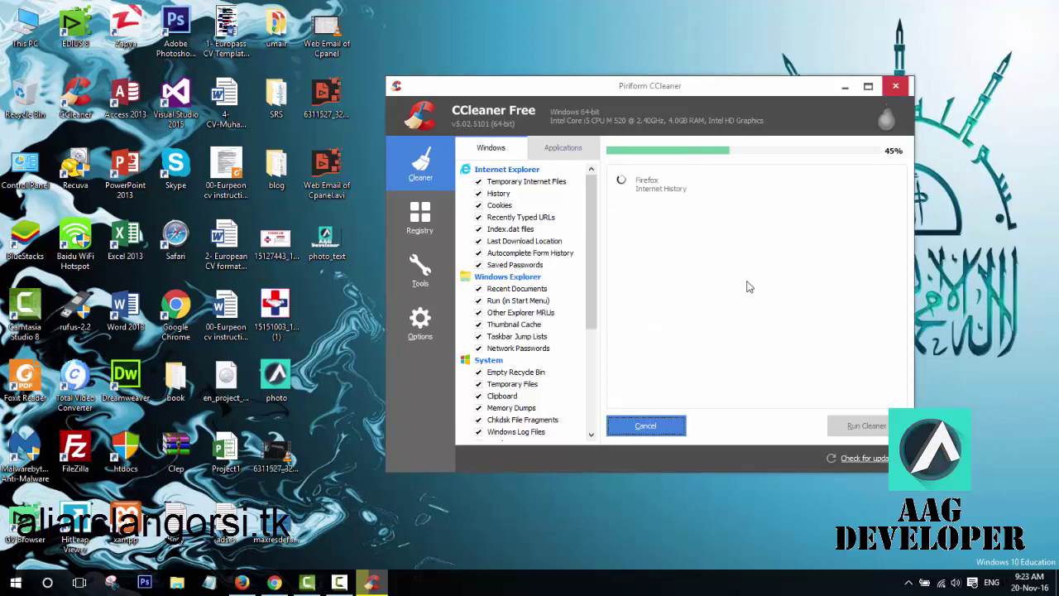
pyautogui.click(748, 281)
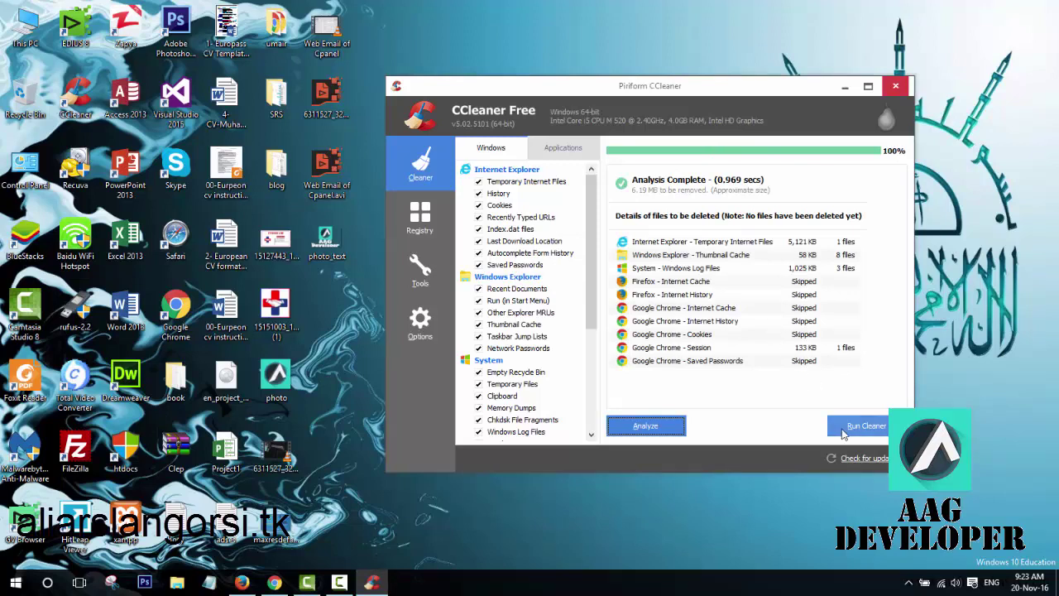
# - Run the cleaner with Firefox and Chrome left open, removing 5.19 MB
pyautogui.click(851, 439)
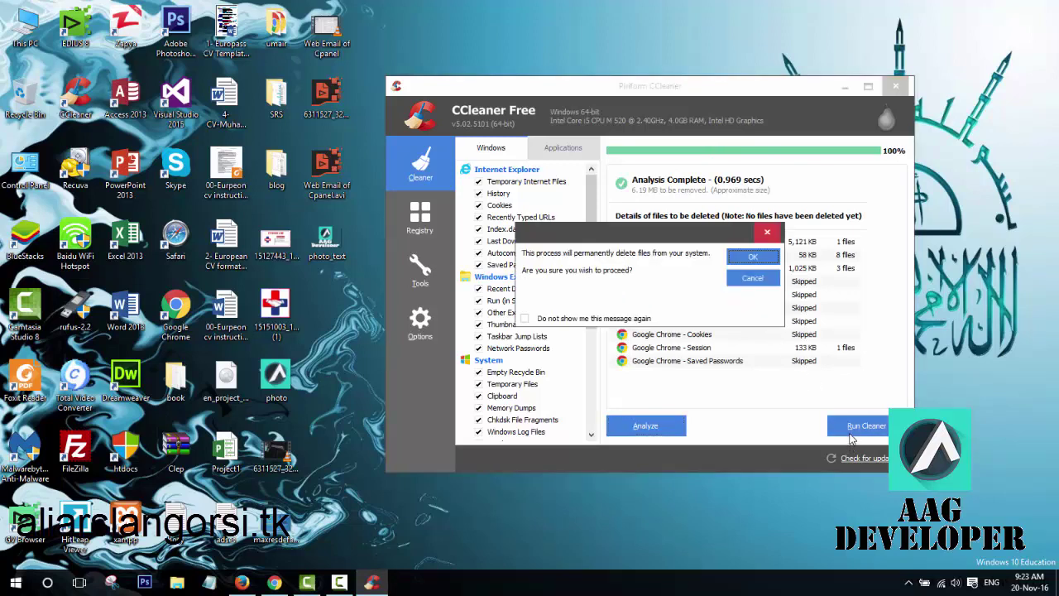
pyautogui.click(753, 258)
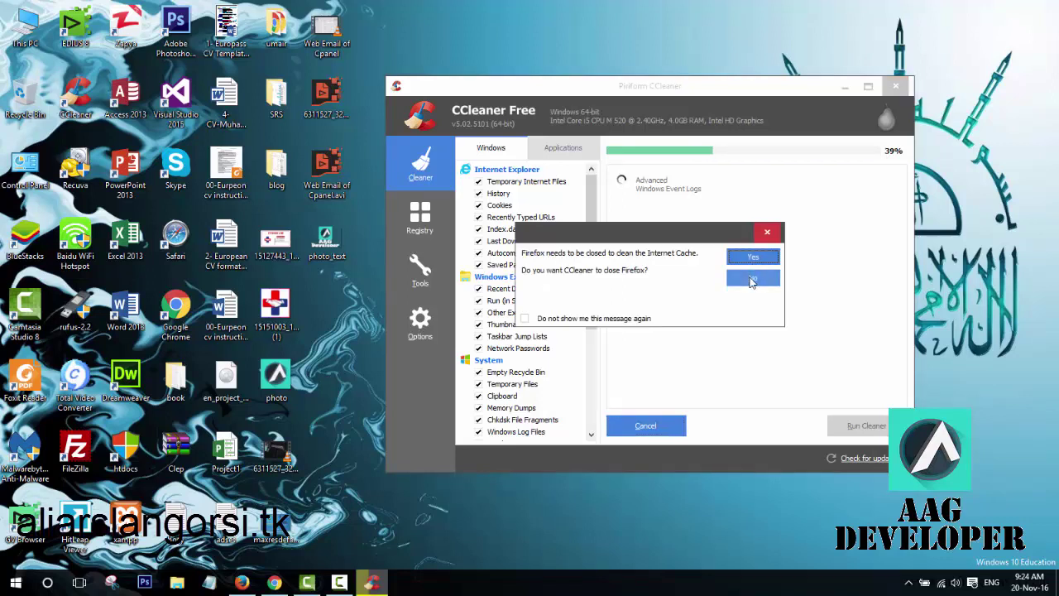
pyautogui.click(751, 281)
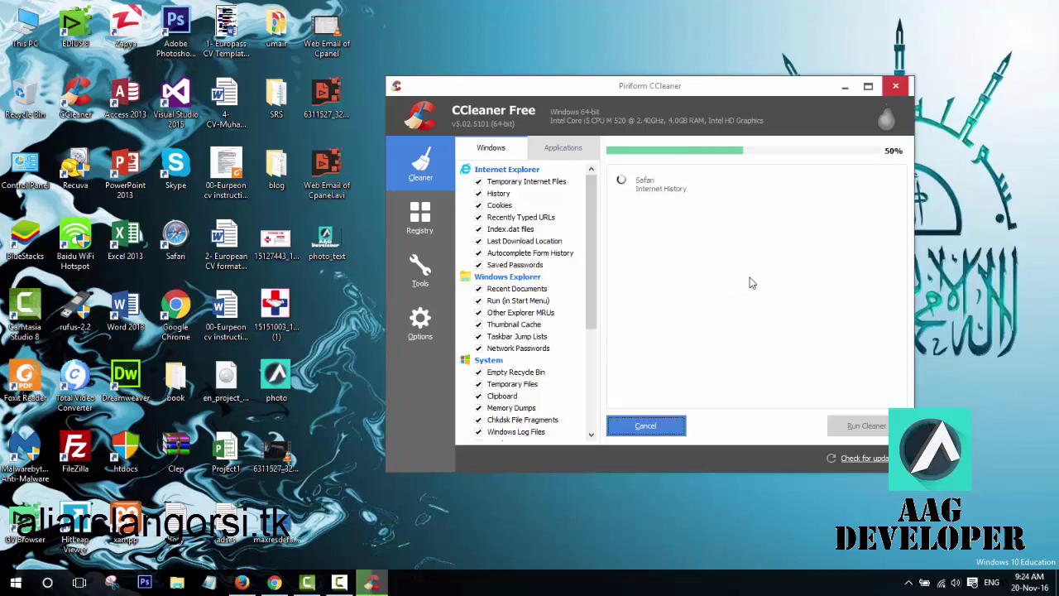
pyautogui.click(750, 281)
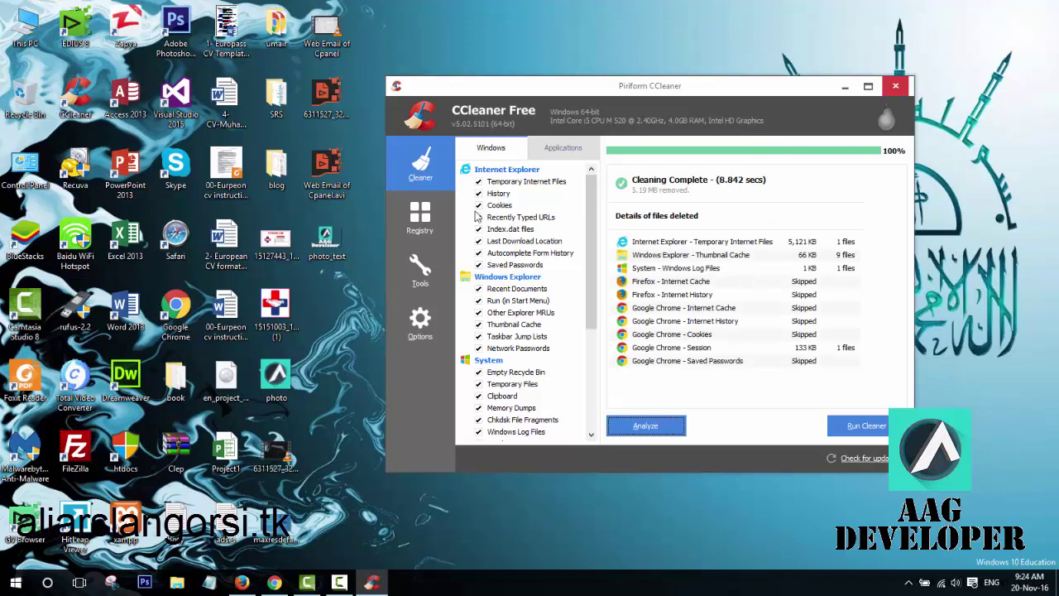
# - Scan the registry, finding one unused file extension and two ActiveX/COM issues
pyautogui.click(419, 213)
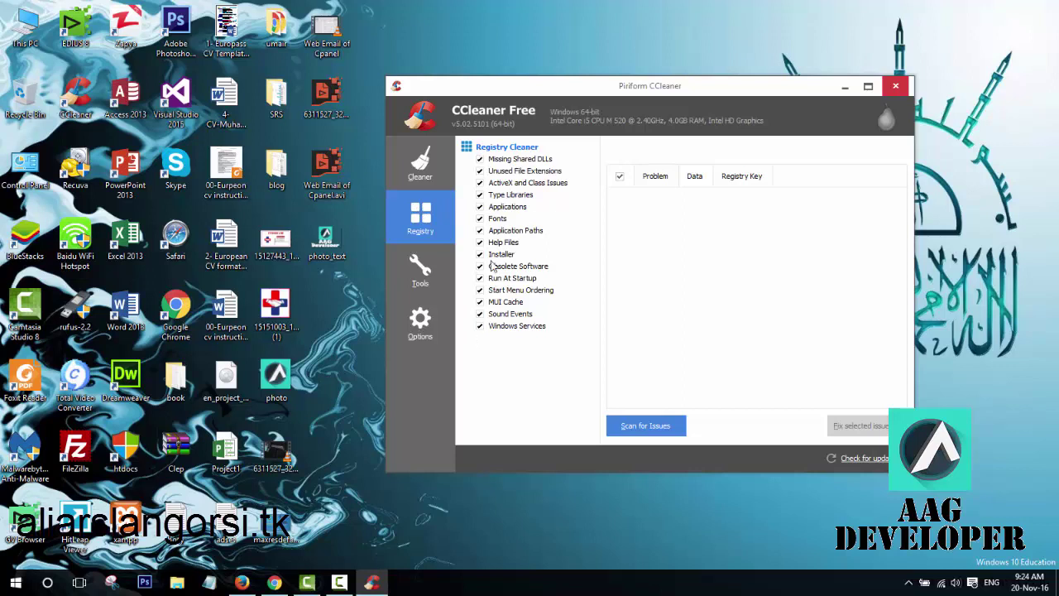
pyautogui.click(631, 435)
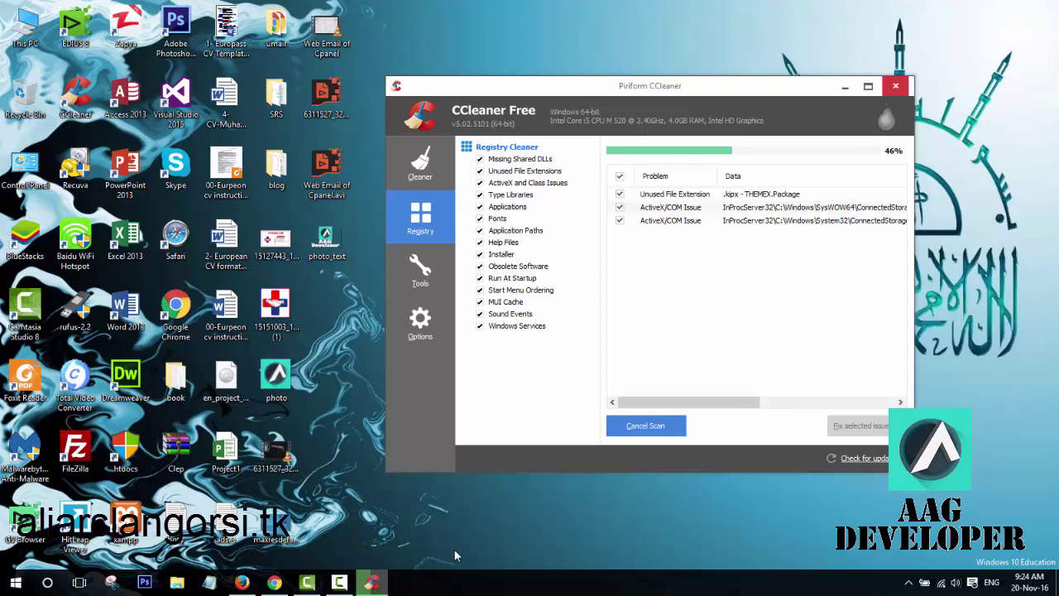
pyautogui.moveTo(339, 583)
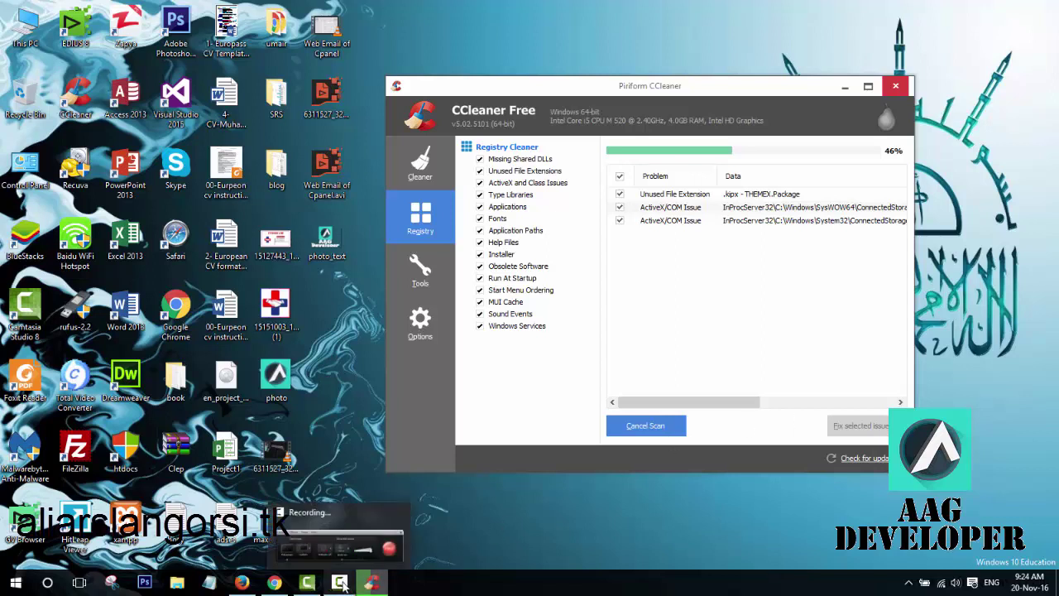
pyautogui.click(339, 583)
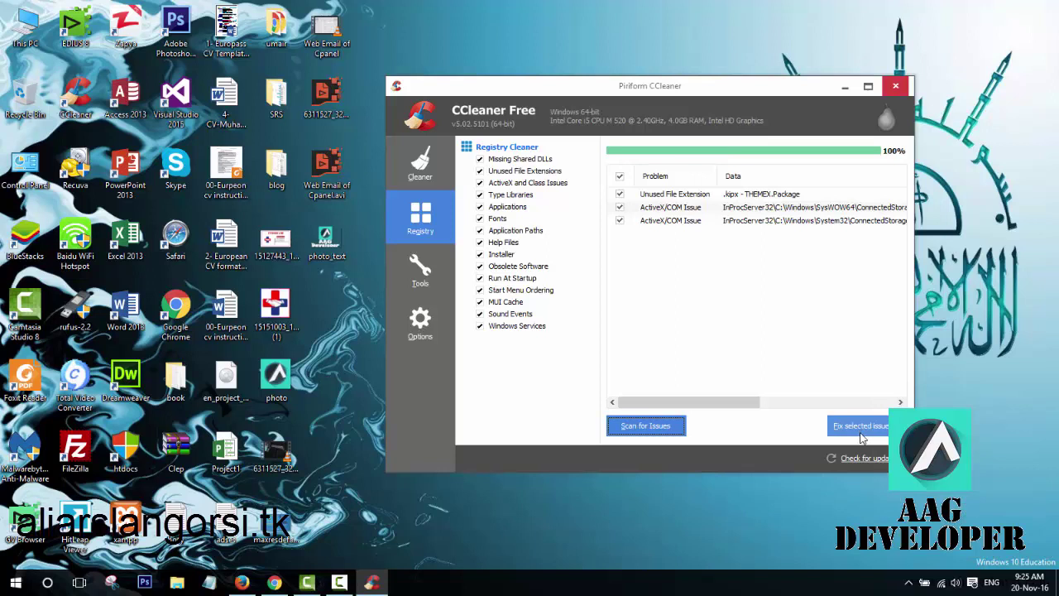
# - Fix all three registry issues without a backup and close CCleaner
pyautogui.click(862, 430)
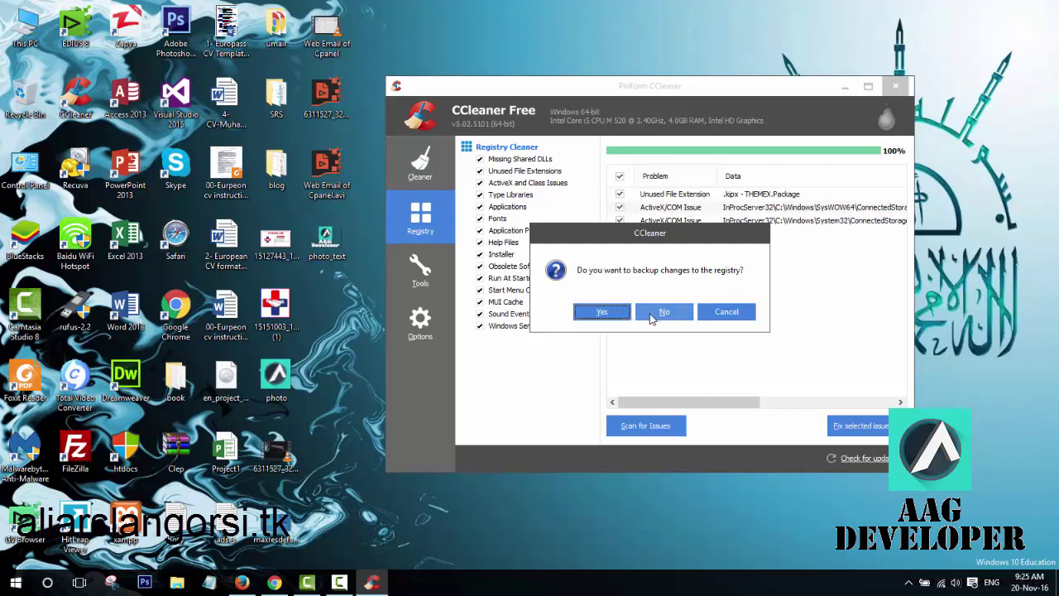
pyautogui.click(651, 319)
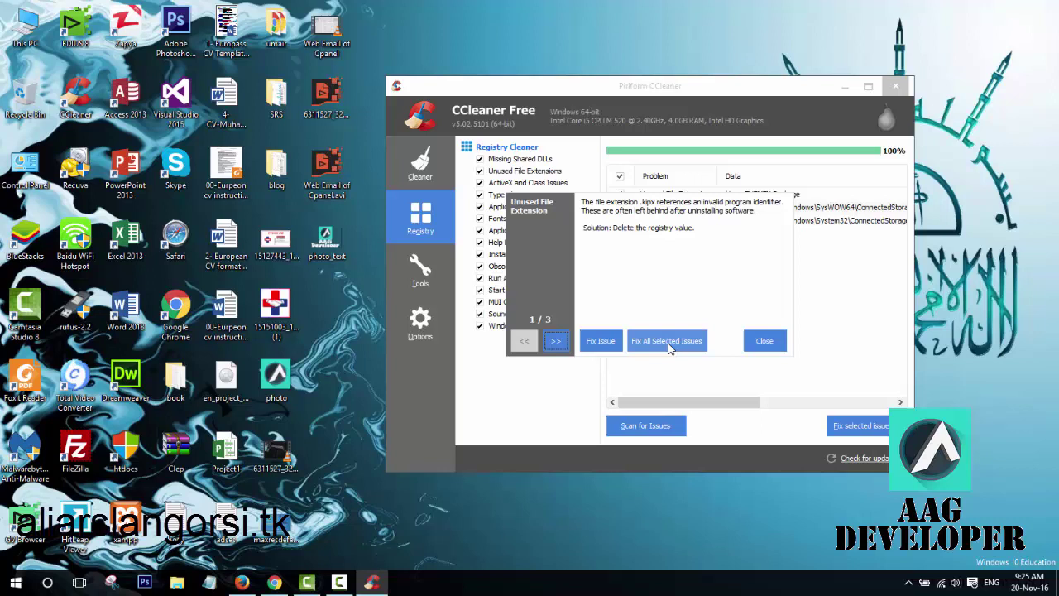
pyautogui.click(670, 348)
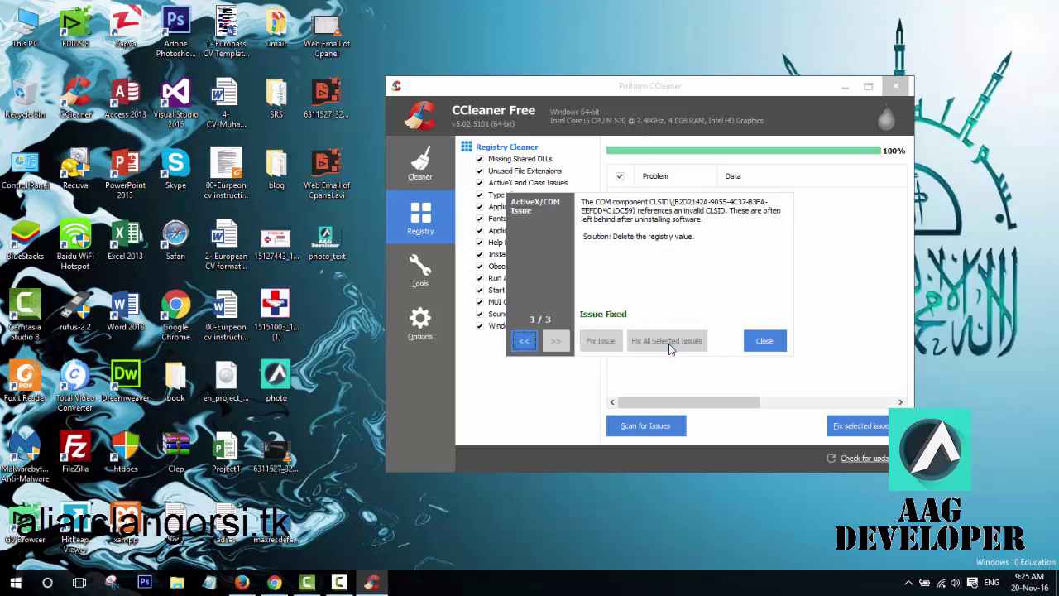
pyautogui.click(765, 341)
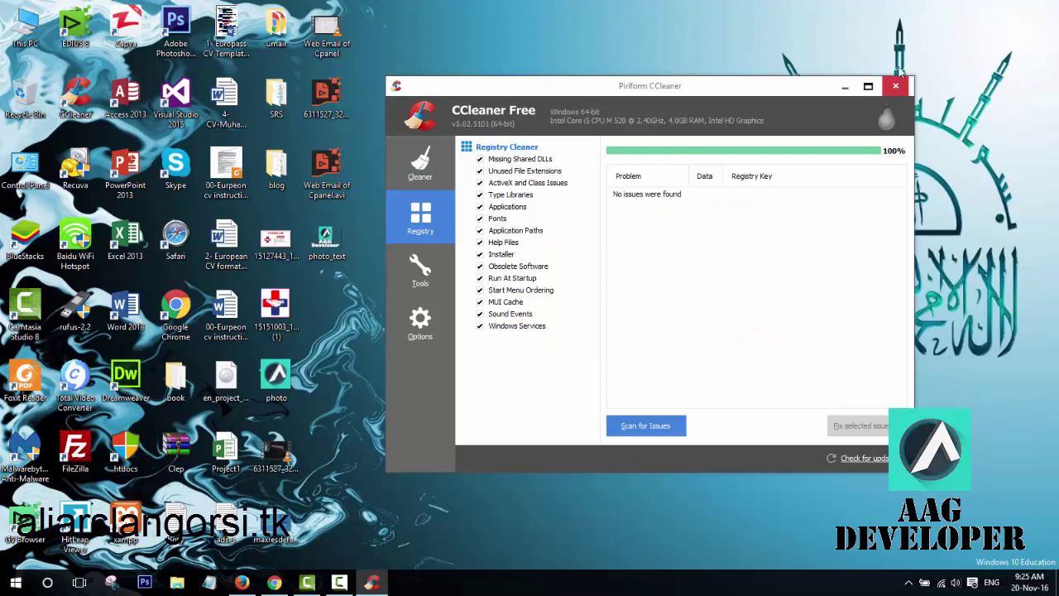
pyautogui.click(895, 86)
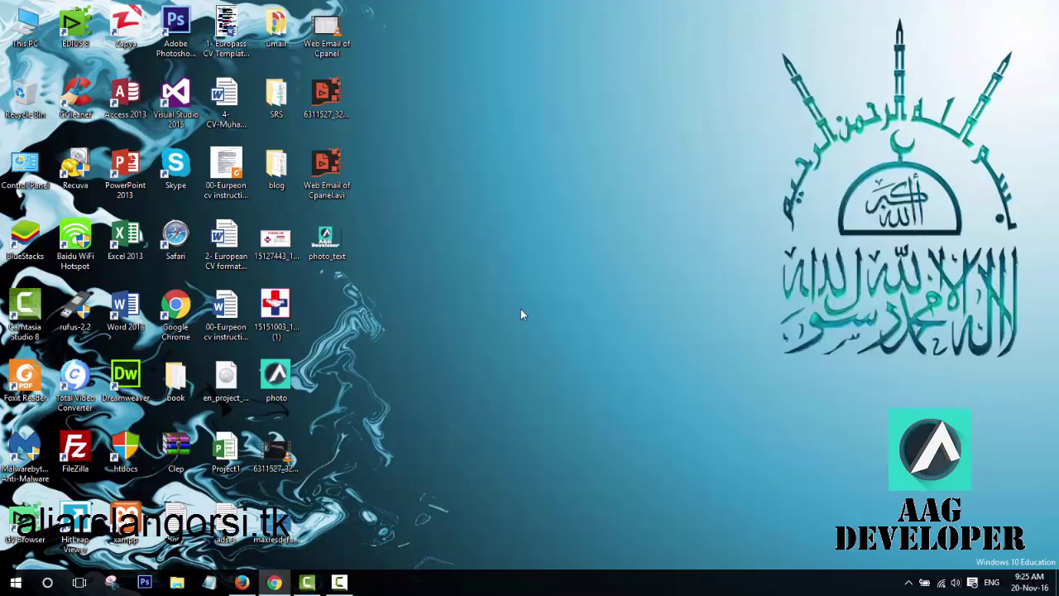
# - Restore Chrome and open Settings' Manage search engines list
pyautogui.click(273, 581)
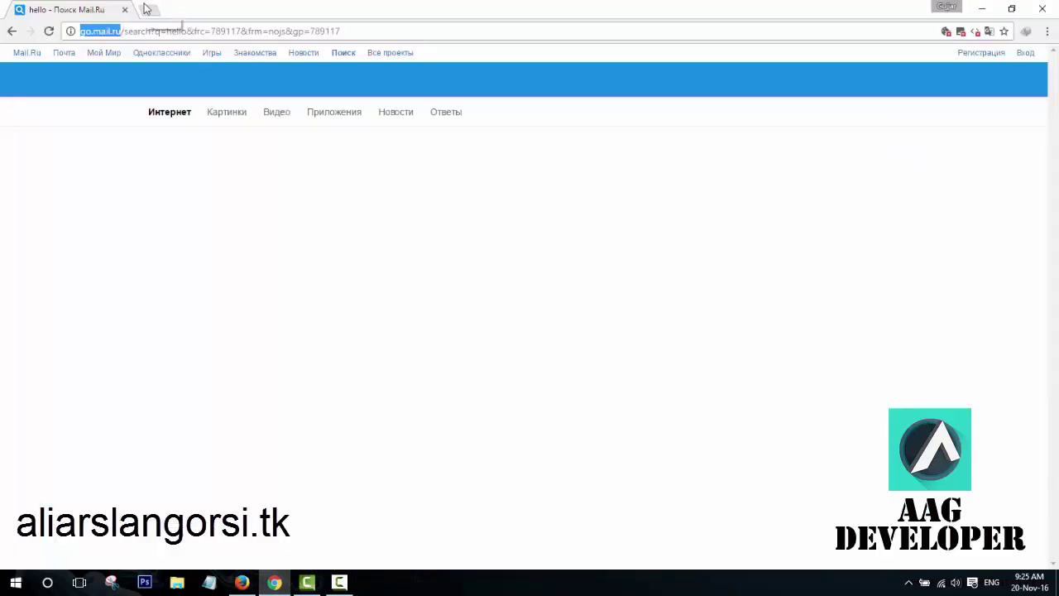
pyautogui.click(1047, 31)
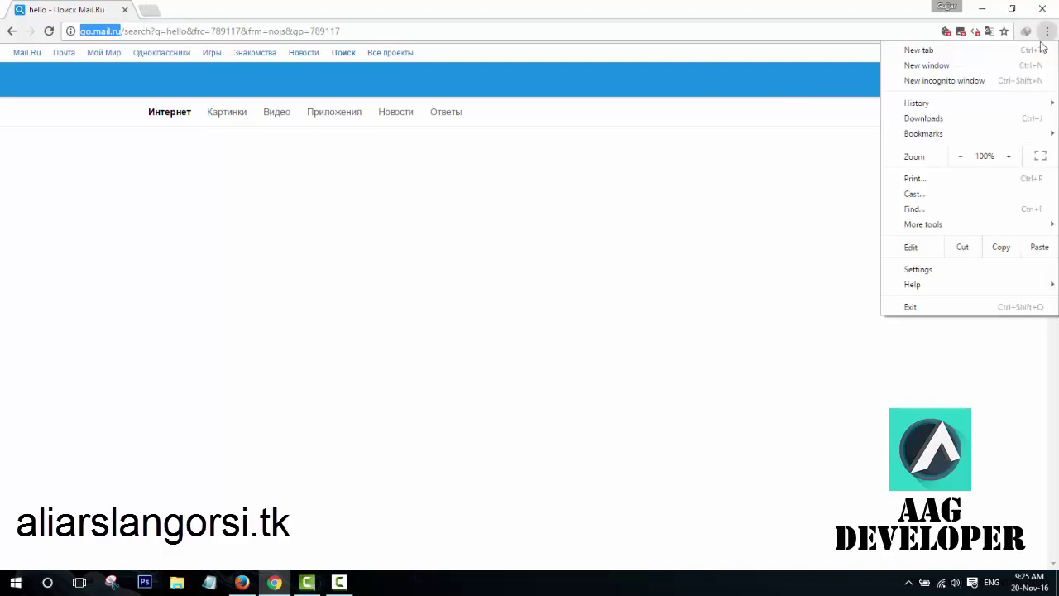
pyautogui.click(918, 270)
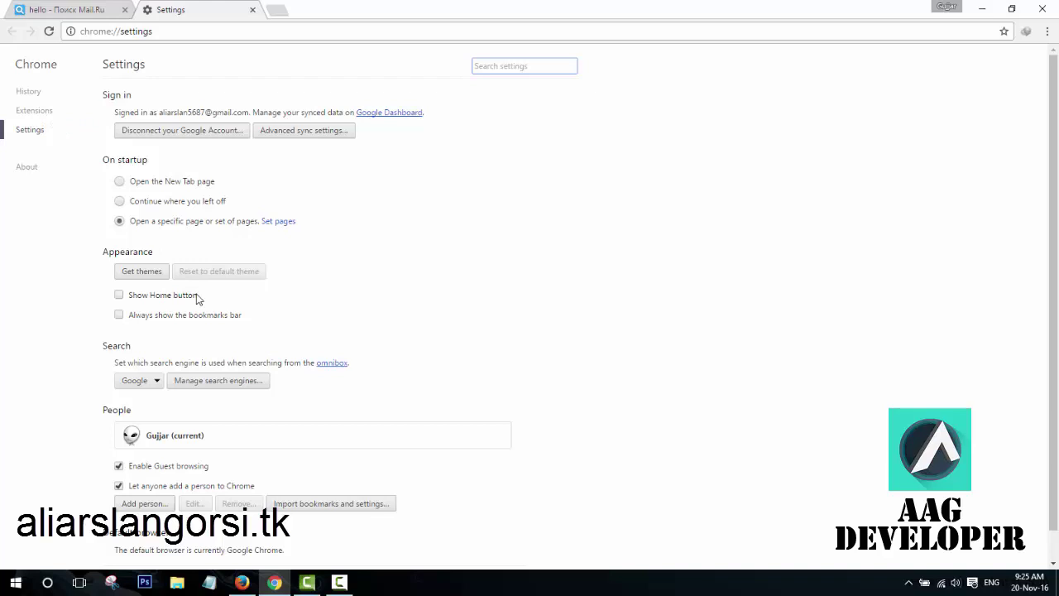
pyautogui.click(225, 385)
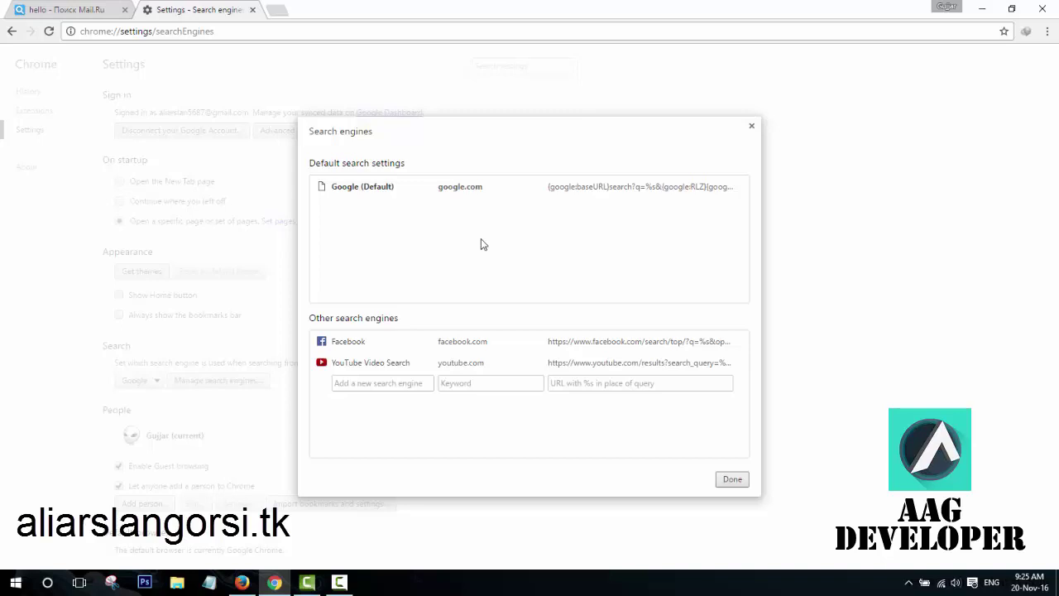
# - Inspect the Google (Default) entry without changing it and close the list with Done
pyautogui.click(580, 189)
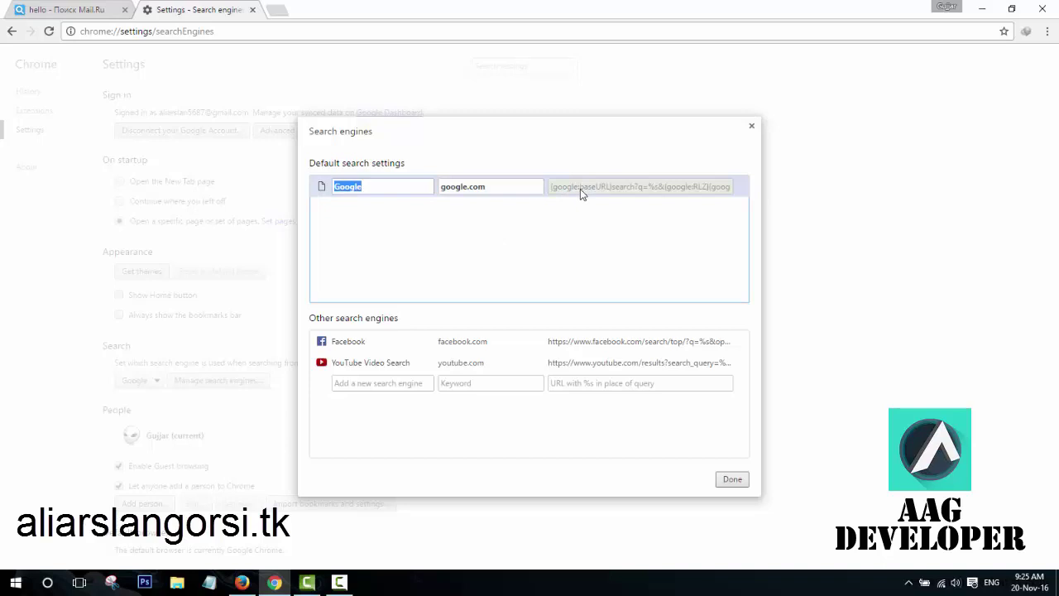
pyautogui.click(588, 233)
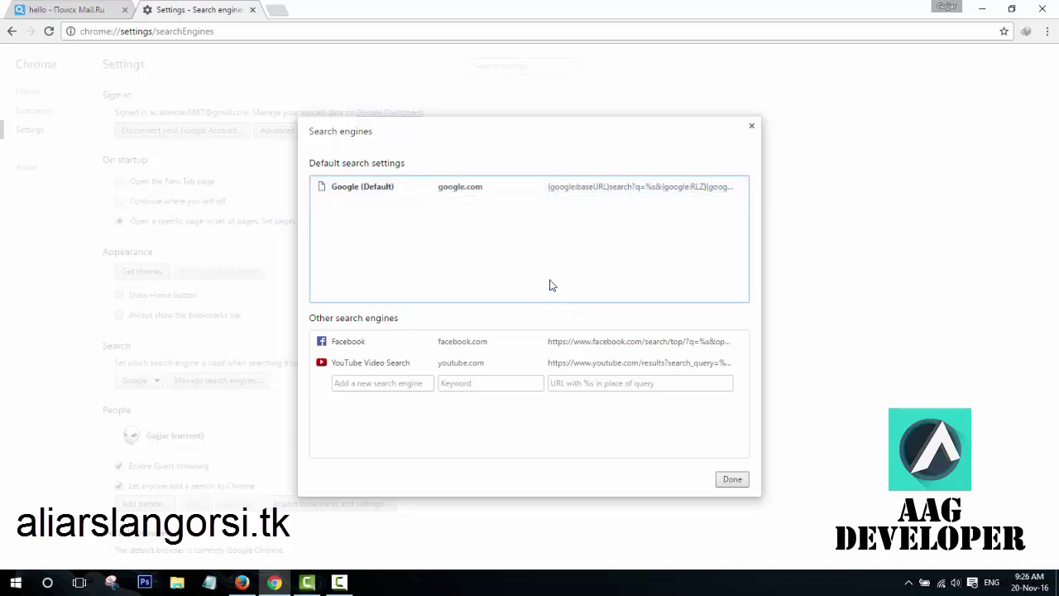
pyautogui.click(699, 192)
pyautogui.click(732, 232)
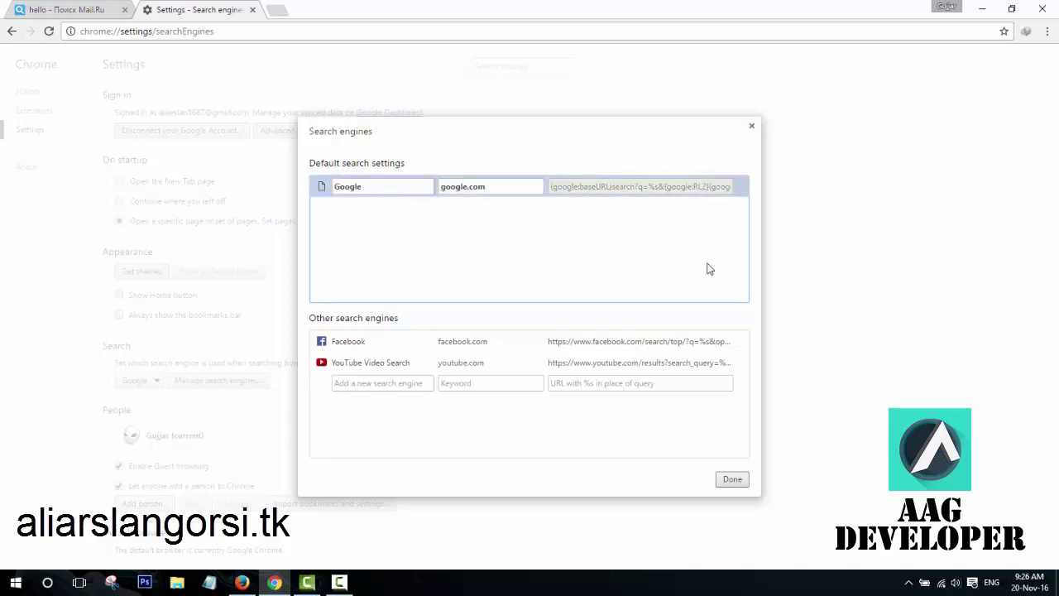
pyautogui.click(732, 480)
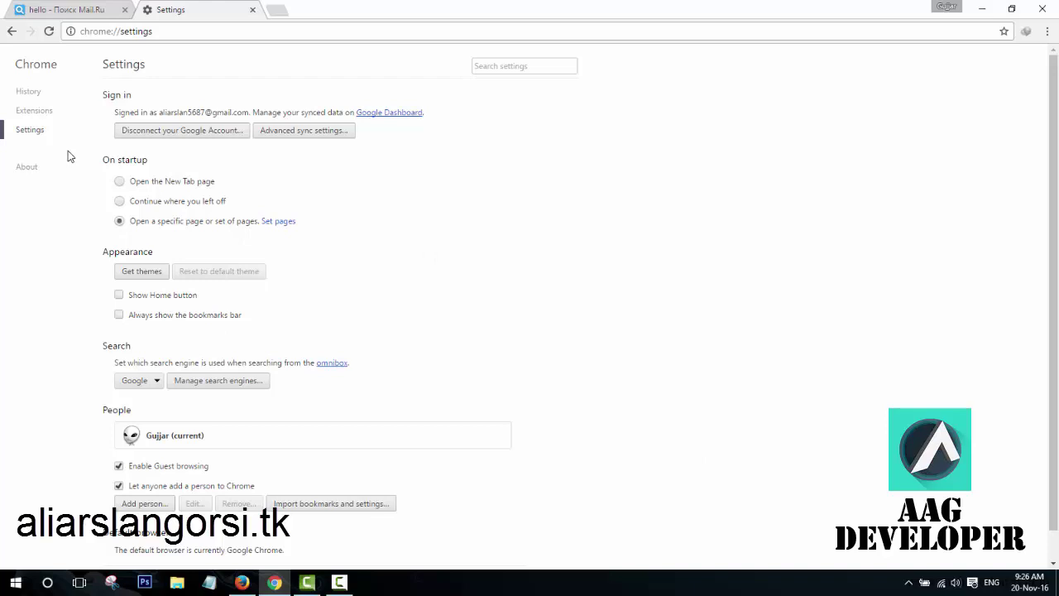
# - Disable the Google Sheets extension and restart Chrome from the taskbar
pyautogui.click(52, 116)
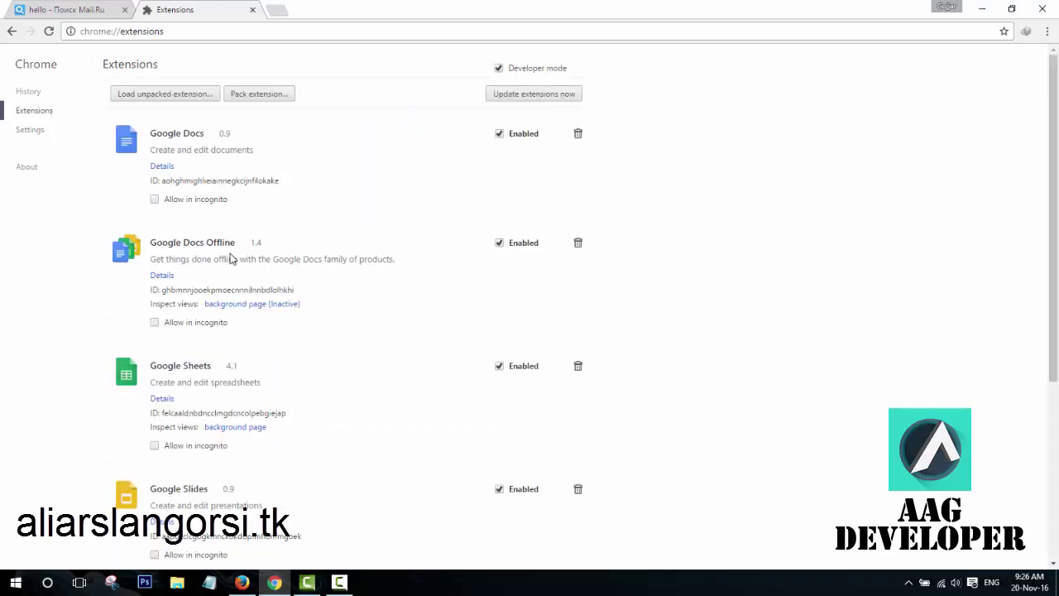
pyautogui.click(499, 365)
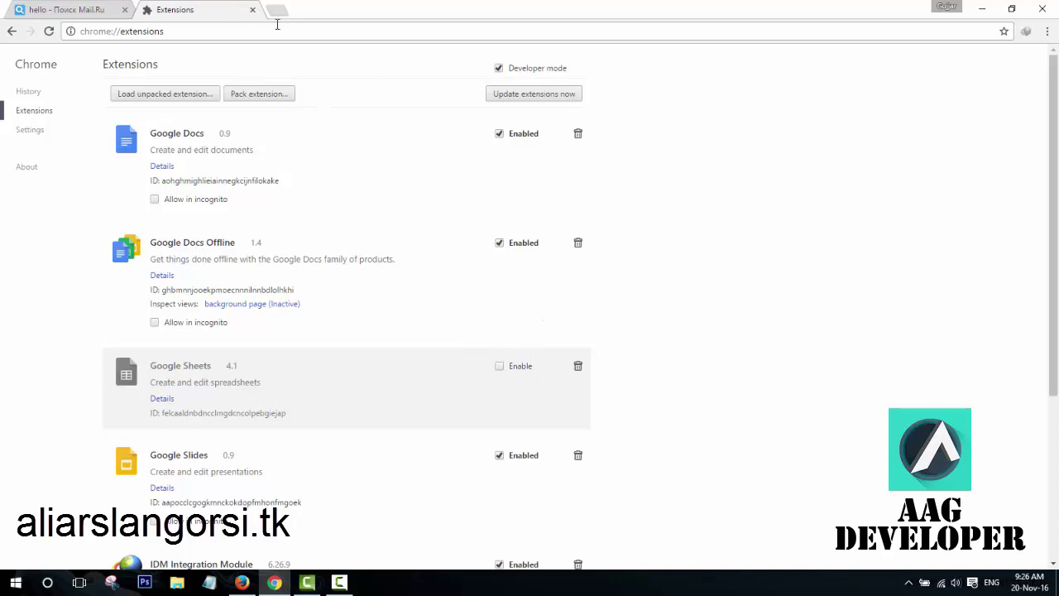
pyautogui.click(1053, 9)
pyautogui.click(274, 582)
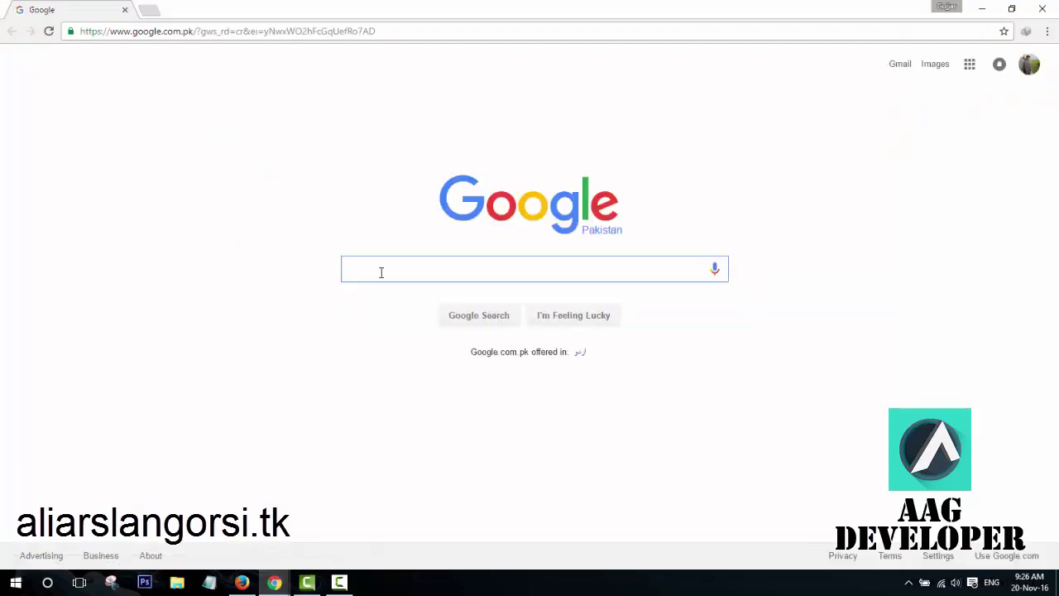
# - Search for 'hello', now getting normal google.com.pk results
pyautogui.write('hello')
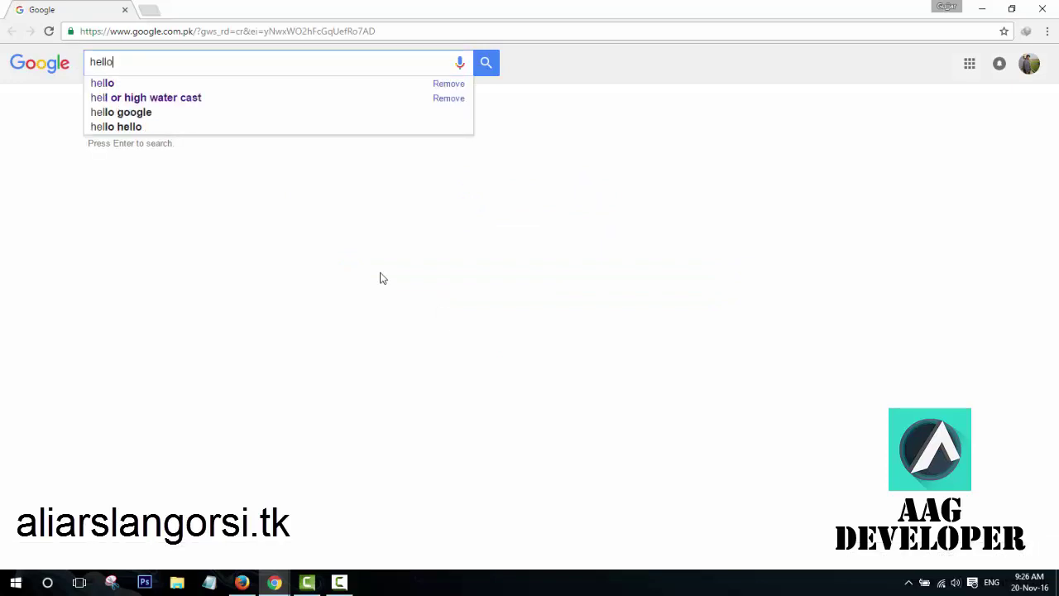
pyautogui.press('Return')
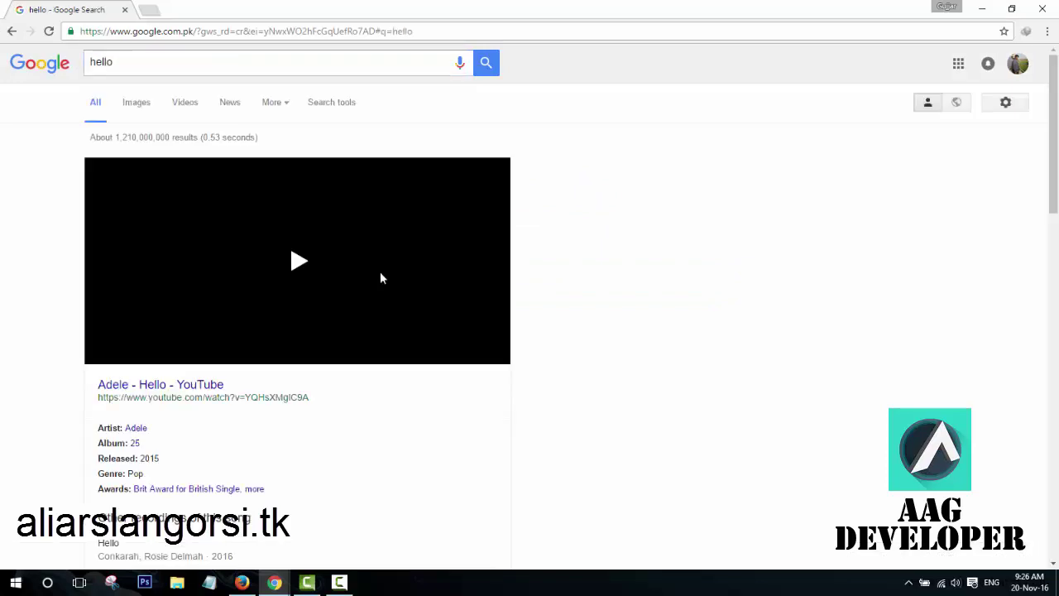